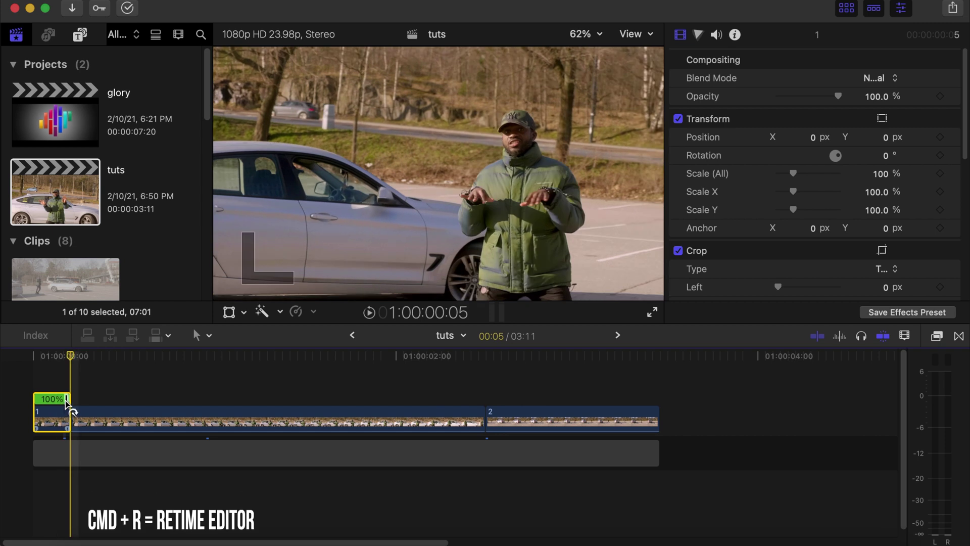
Retime the first five-frame segment of clip 1 down to one frame and move it to the start of the timeline.
{"action": "left_click_drag", "start_coordinate": [66, 399], "coordinate": [36, 399]}
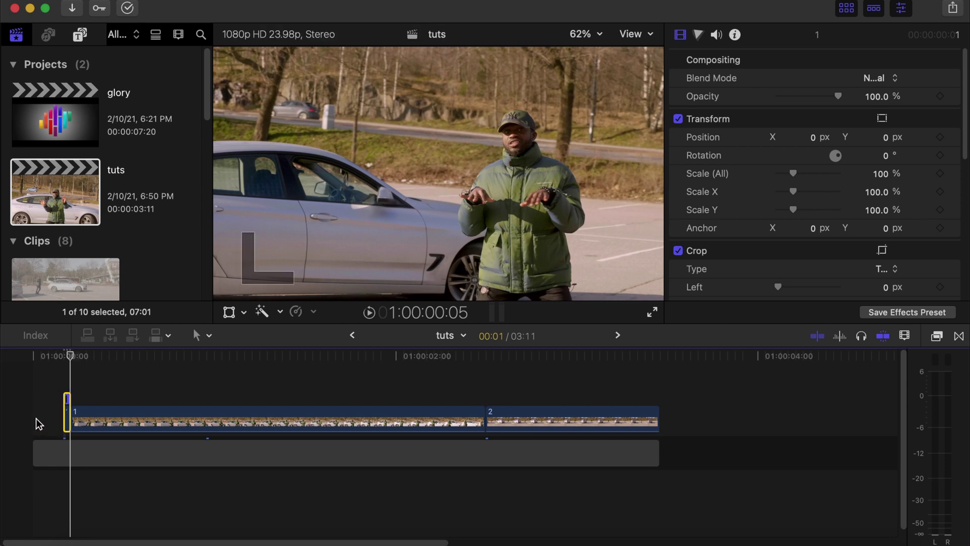
{"action": "left_click_drag", "start_coordinate": [67, 419], "coordinate": [29, 419]}
Cut a one-frame piece off the remaining clip 1 at 01:00:00:06 and place it directly after the retimed fragment.
{"action": "left_click", "coordinate": [98, 423]}
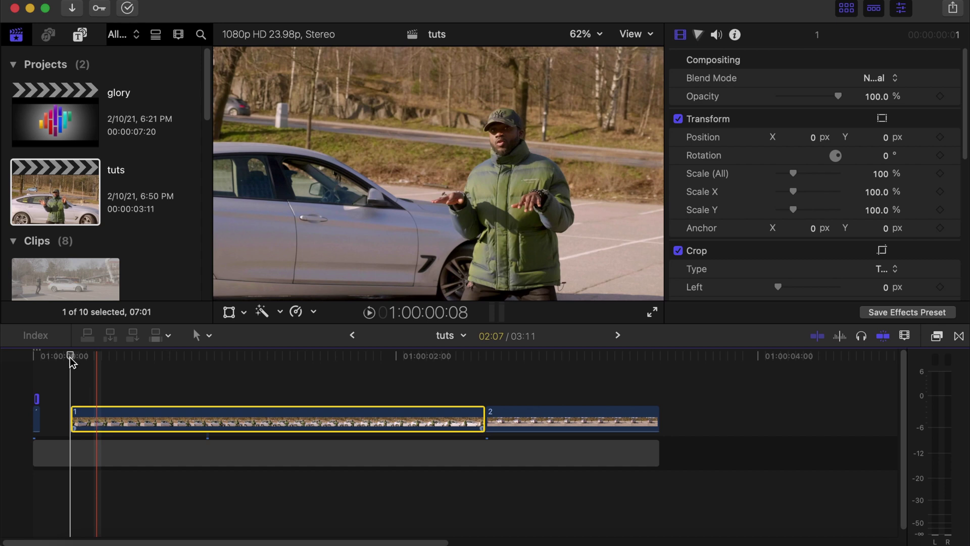
{"action": "key", "text": "Right"}
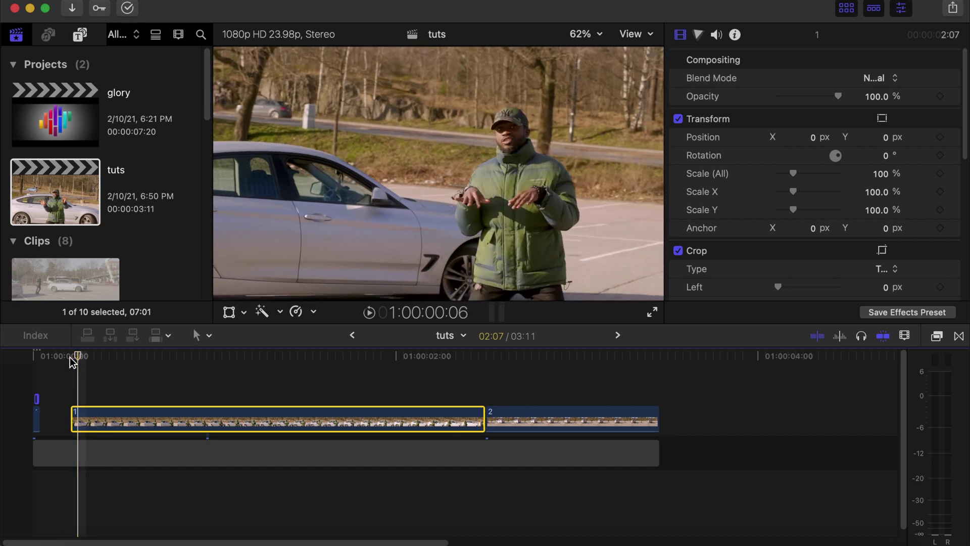
{"action": "key", "text": "b"}
{"action": "left_click", "coordinate": [78, 418]}
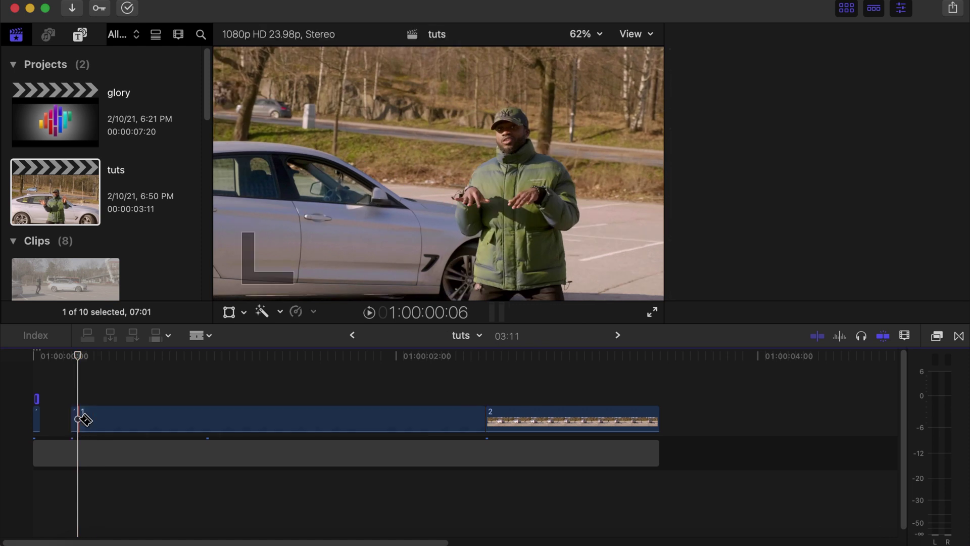
{"action": "left_click_drag", "start_coordinate": [78, 420], "coordinate": [47, 422]}
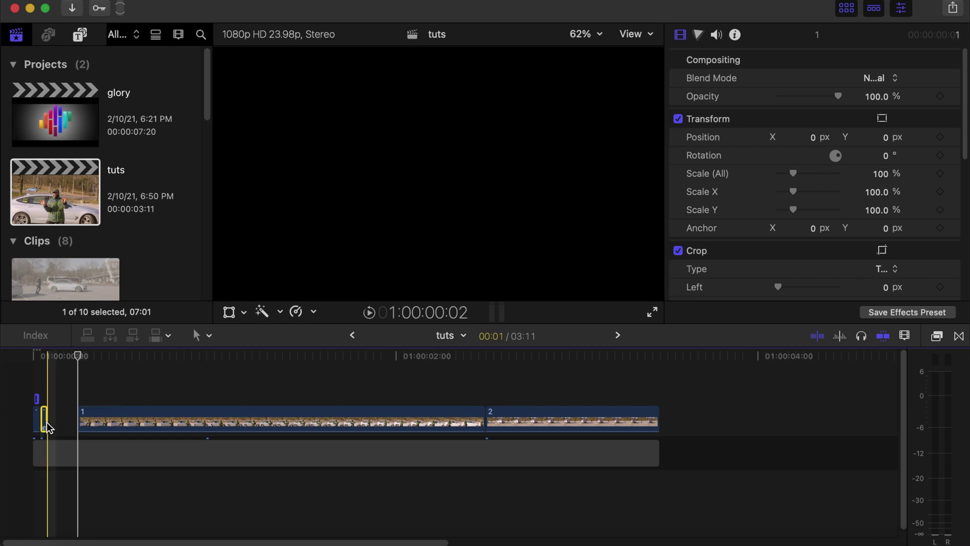
Blade the remaining clip 1 at 01:00:00:11 to separate its next five-frame segment.
{"action": "left_click", "coordinate": [87, 420]}
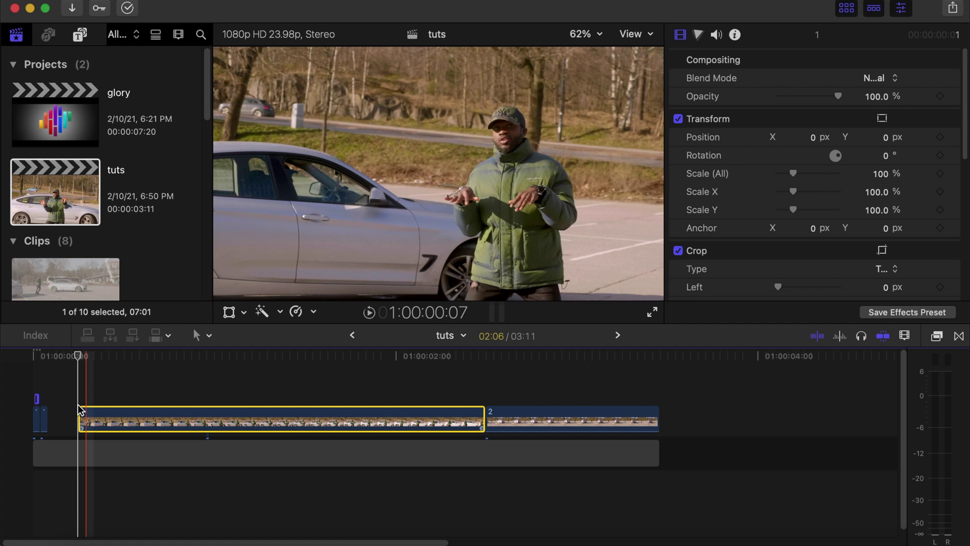
{"action": "key", "text": "Left"}
{"action": "key", "text": "Right"}
{"action": "key", "text": "Right"}
{"action": "key", "text": "Right"}
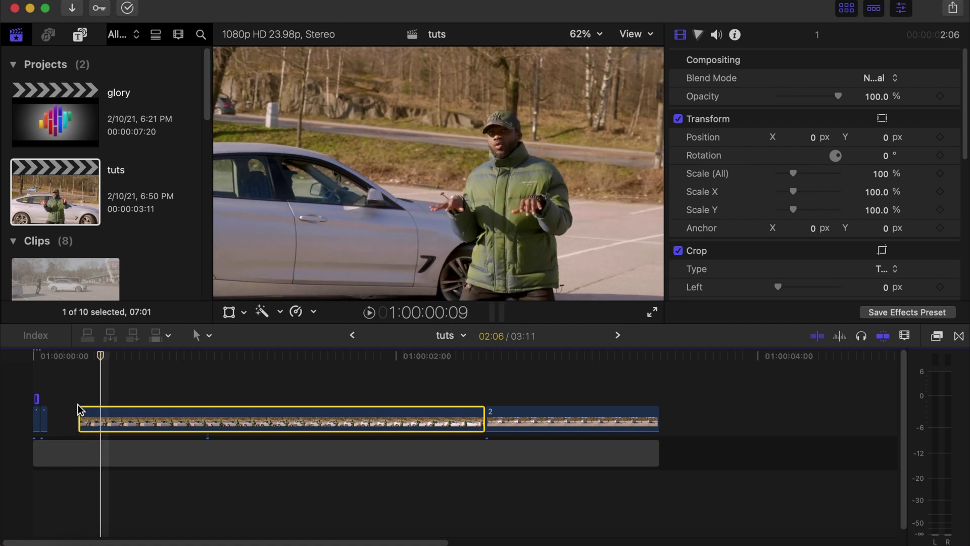
{"action": "key", "text": "Right"}
{"action": "key", "text": "Right"}
{"action": "key", "text": "b"}
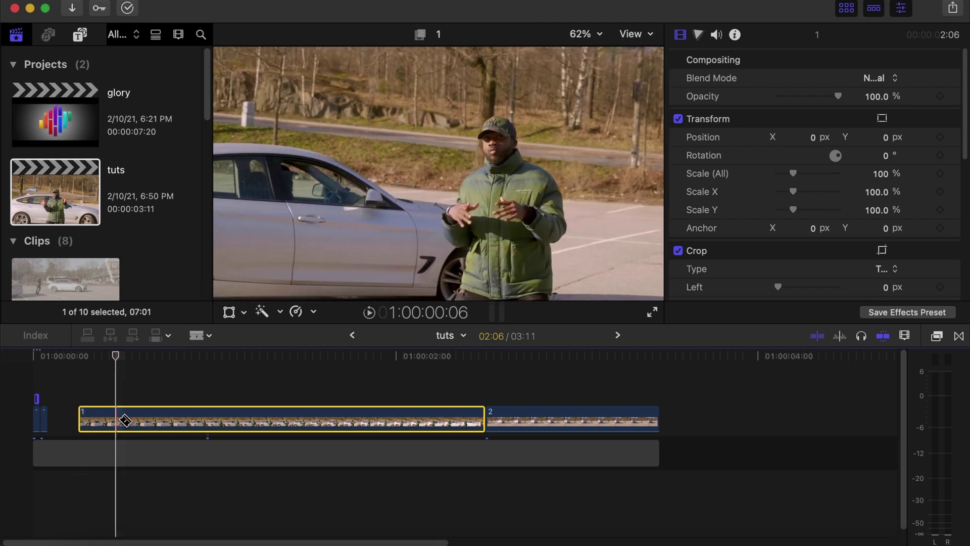
{"action": "left_click", "coordinate": [121, 419]}
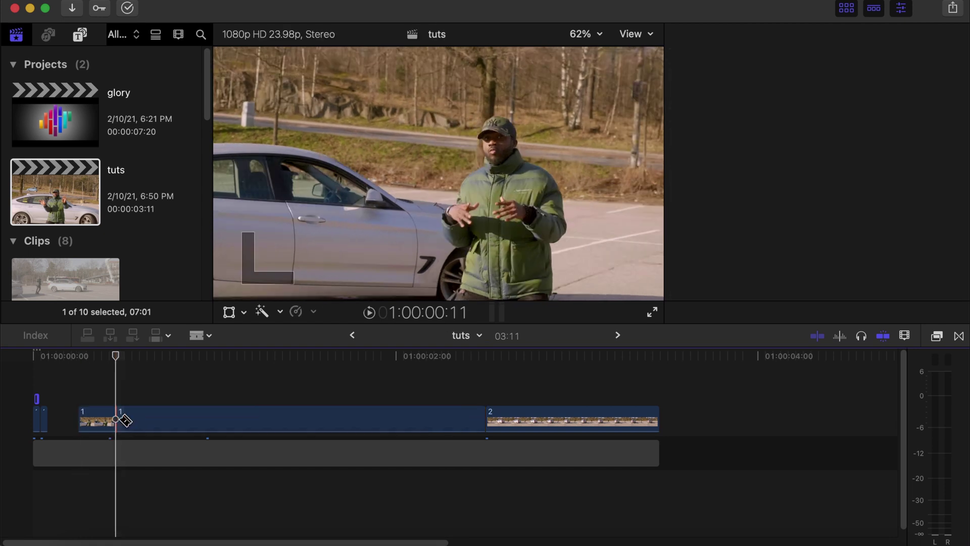
Speed up the five-frame segment before 01:00:00:11 to one frame and place it after the existing fragments.
{"action": "key", "text": "a"}
{"action": "left_click", "coordinate": [96, 419]}
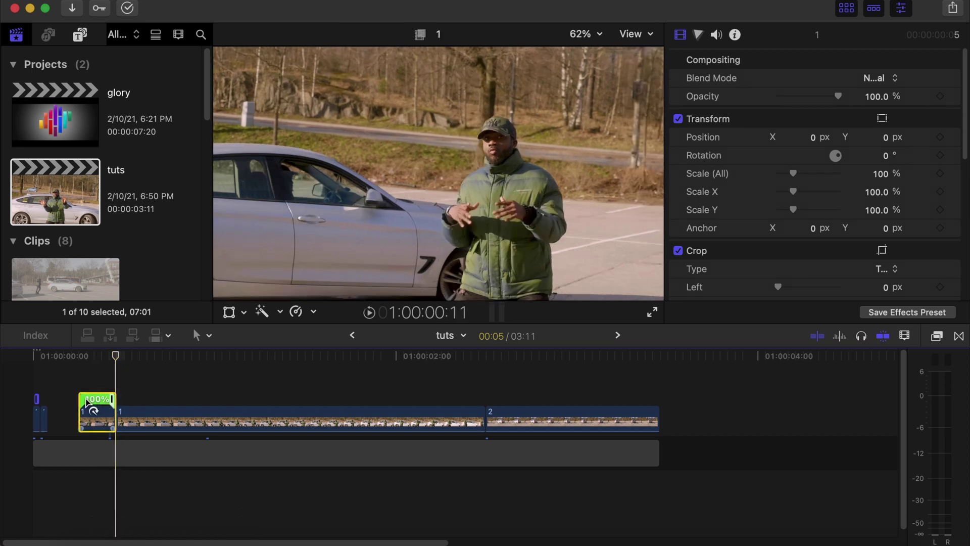
{"action": "left_click_drag", "start_coordinate": [86, 398], "coordinate": [58, 421]}
Cut one frame off the remaining clip 1 at 01:00:00:12 and append it to the row of fragments.
{"action": "left_click", "coordinate": [144, 427]}
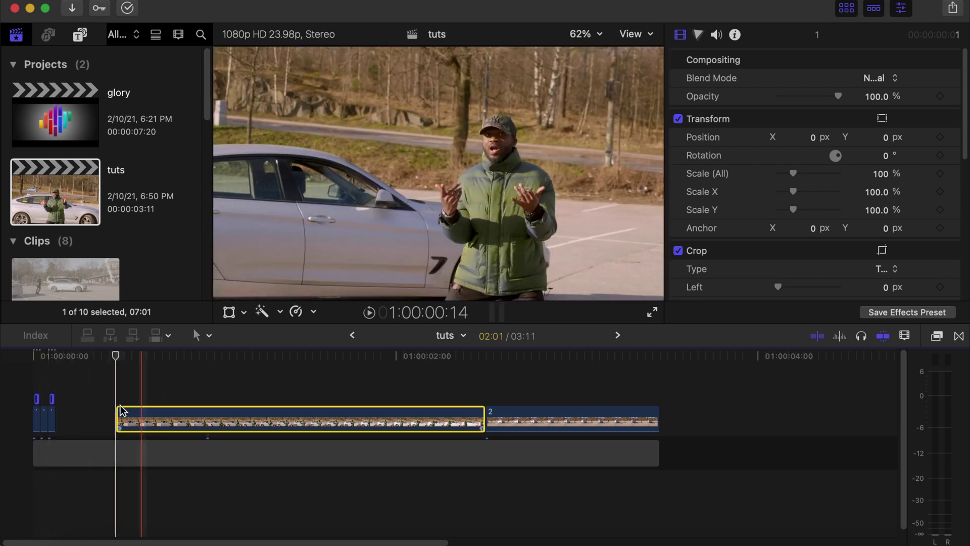
{"action": "key", "text": "Right"}
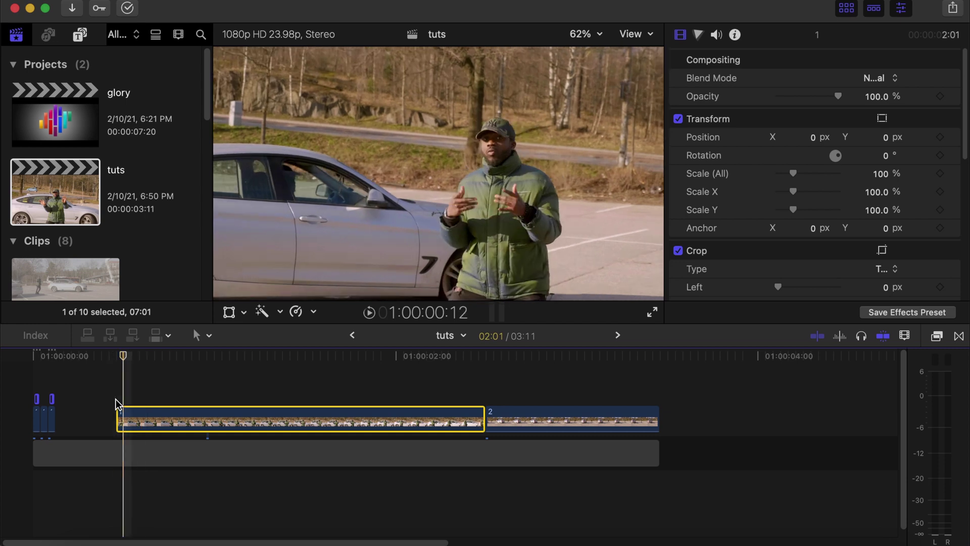
{"action": "key", "text": "b"}
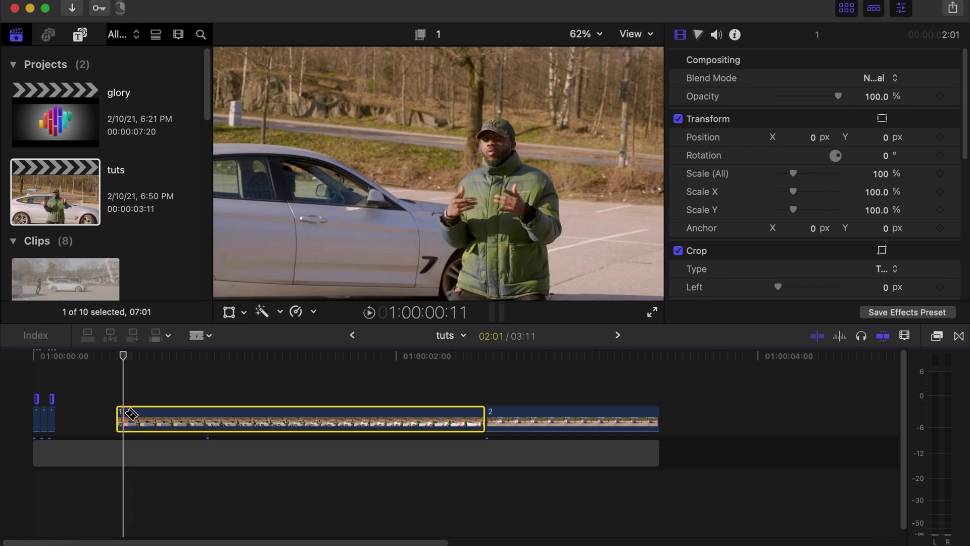
{"action": "left_click", "coordinate": [132, 414]}
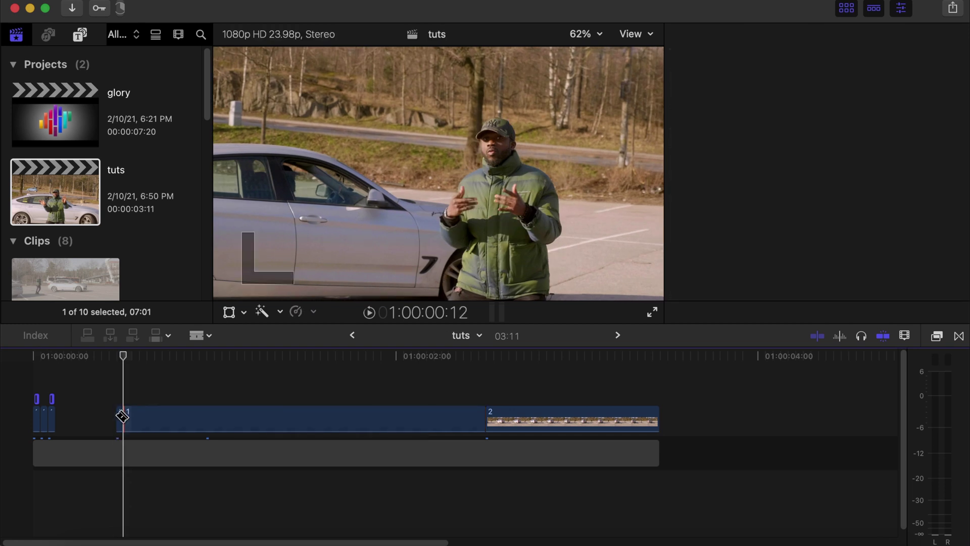
{"action": "key", "text": "a"}
{"action": "left_click_drag", "start_coordinate": [116, 414], "coordinate": [64, 418]}
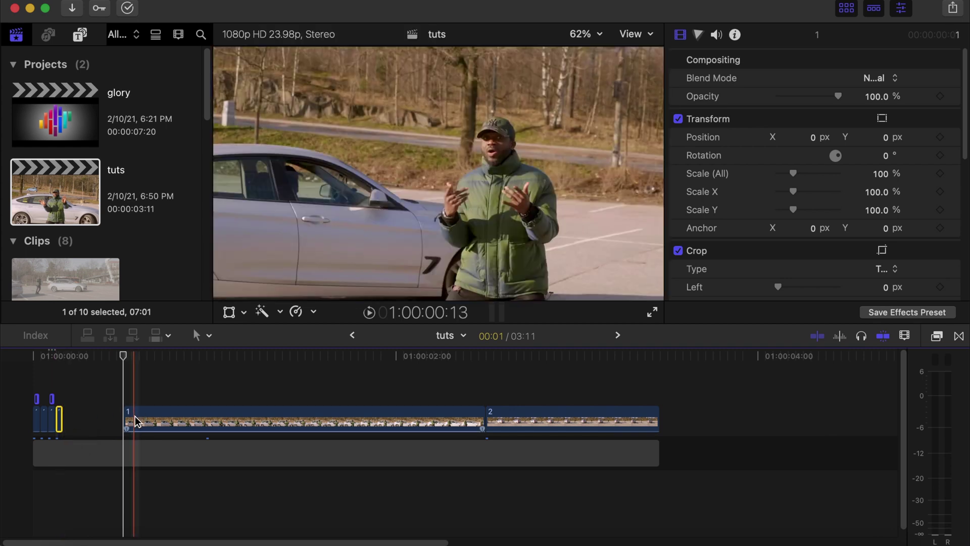
Advance five frames and blade the remaining clip 1 at 01:00:00:17.
{"action": "left_click", "coordinate": [135, 416]}
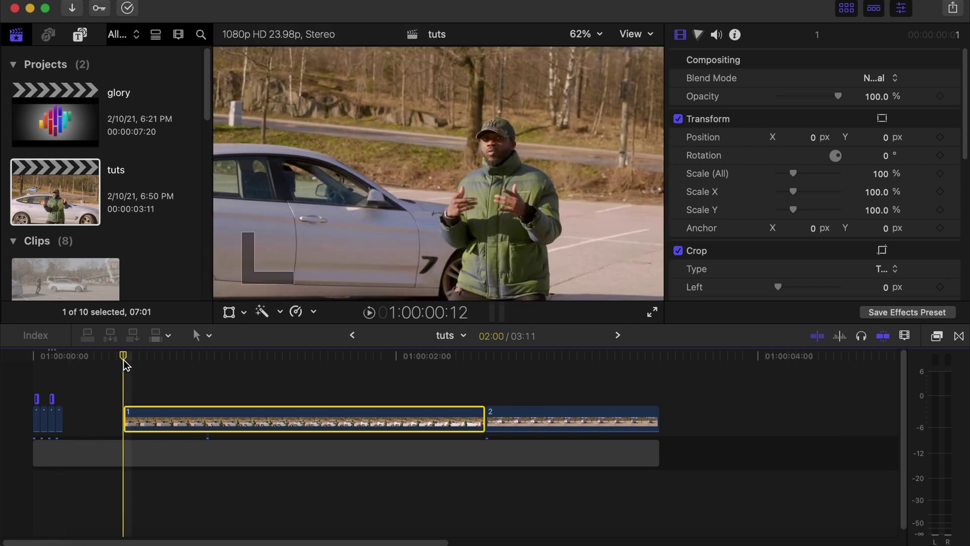
{"action": "key", "text": "space"}
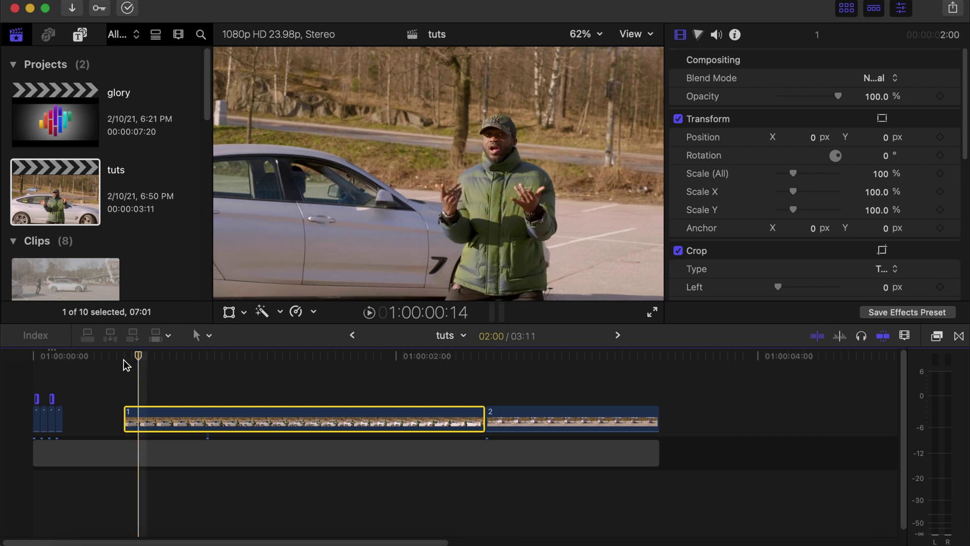
{"action": "key", "text": "space"}
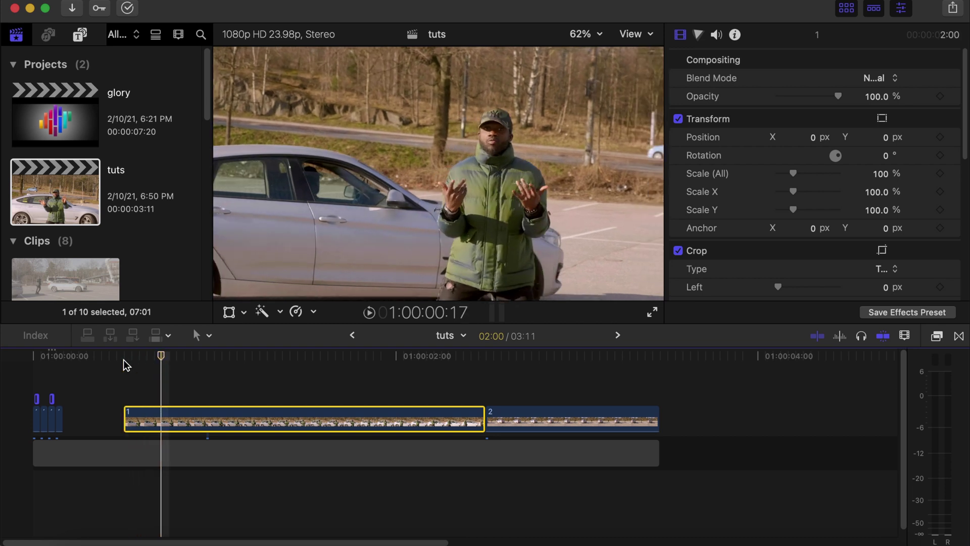
{"action": "key", "text": "b"}
{"action": "left_click", "coordinate": [170, 418]}
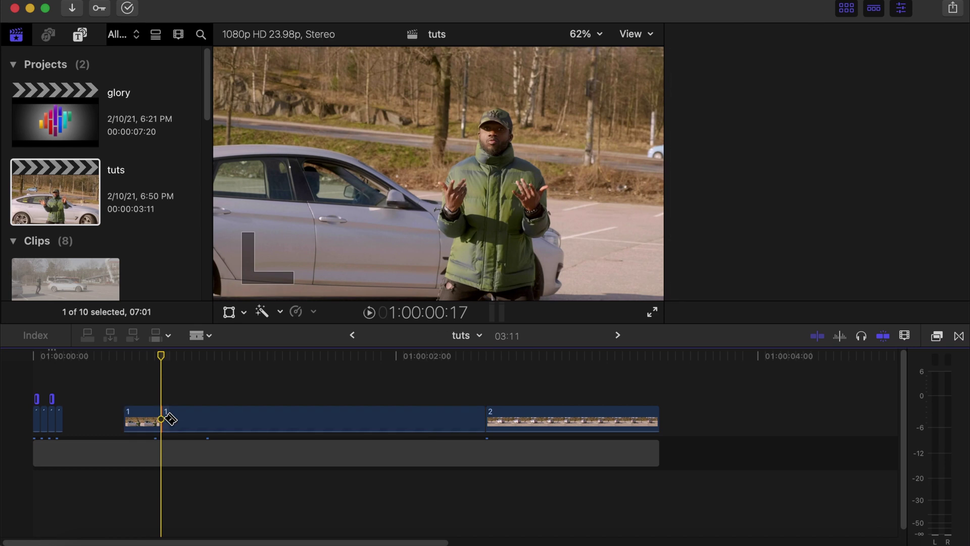
Retime the five-frame segment before 01:00:00:17 to one frame with the retime editor and add it to the row of fragments.
{"action": "key", "text": "a"}
{"action": "left_click", "coordinate": [141, 422]}
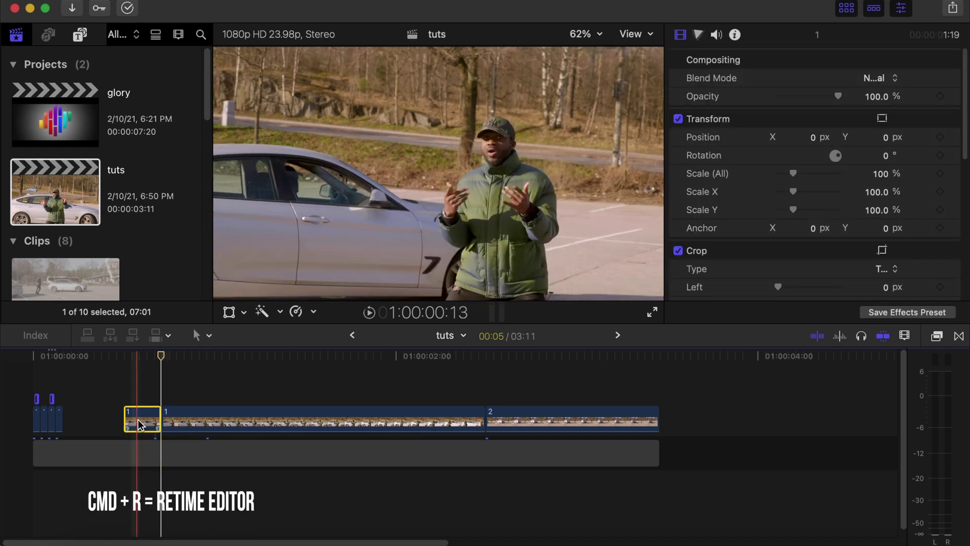
{"action": "key", "text": "super+r"}
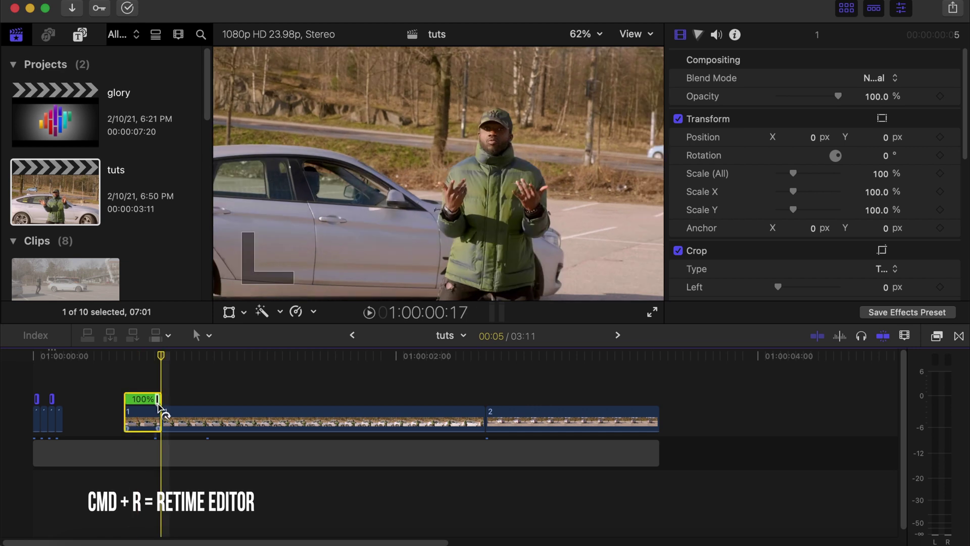
{"action": "left_click_drag", "start_coordinate": [158, 404], "coordinate": [71, 425]}
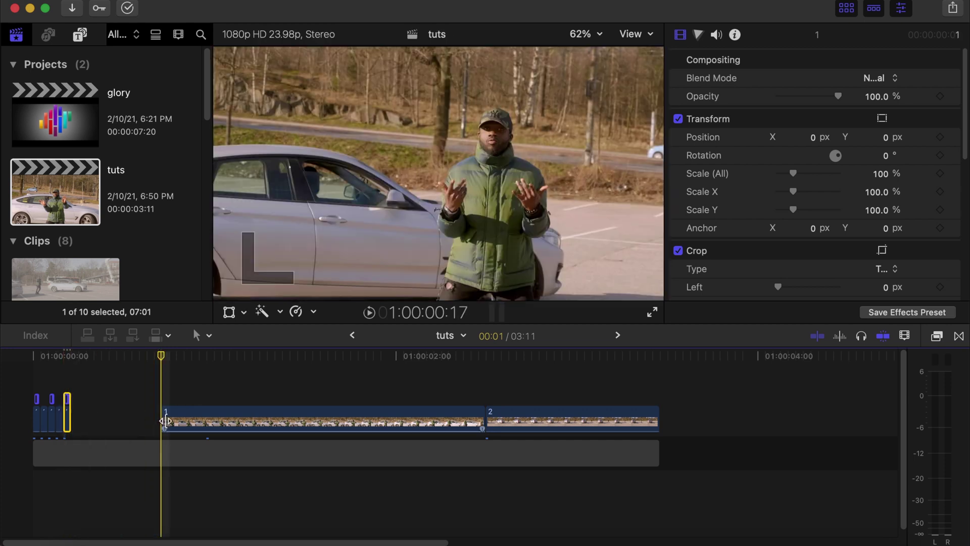
Cut one frame off the remaining clip 1 at 01:00:00:18 and move it behind the last fragment.
{"action": "left_click", "coordinate": [164, 419]}
{"action": "left_click", "coordinate": [167, 397]}
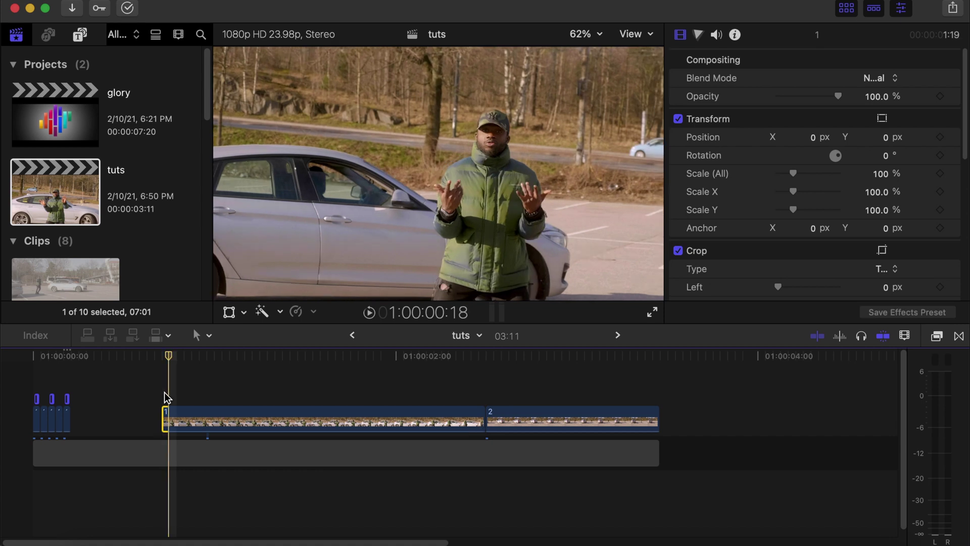
{"action": "key", "text": "b"}
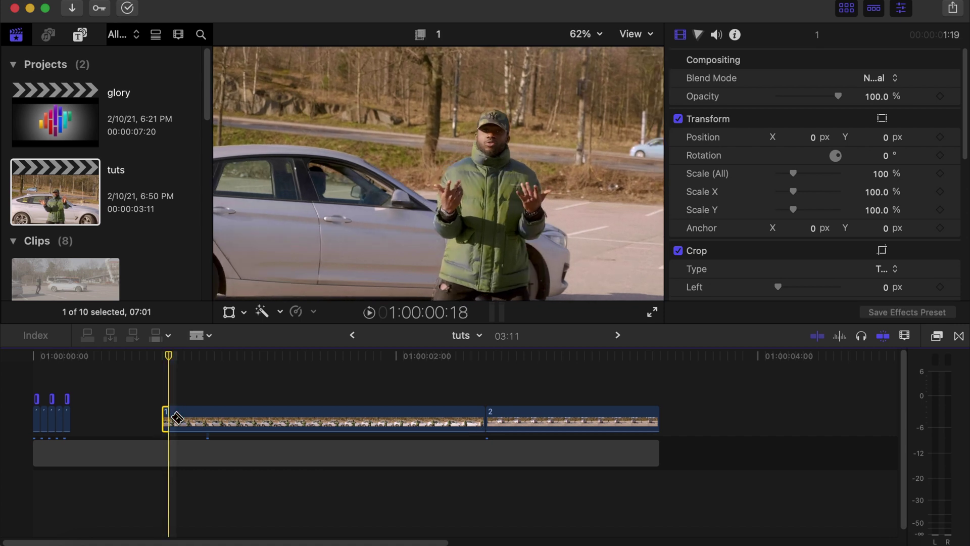
{"action": "left_click", "coordinate": [173, 417]}
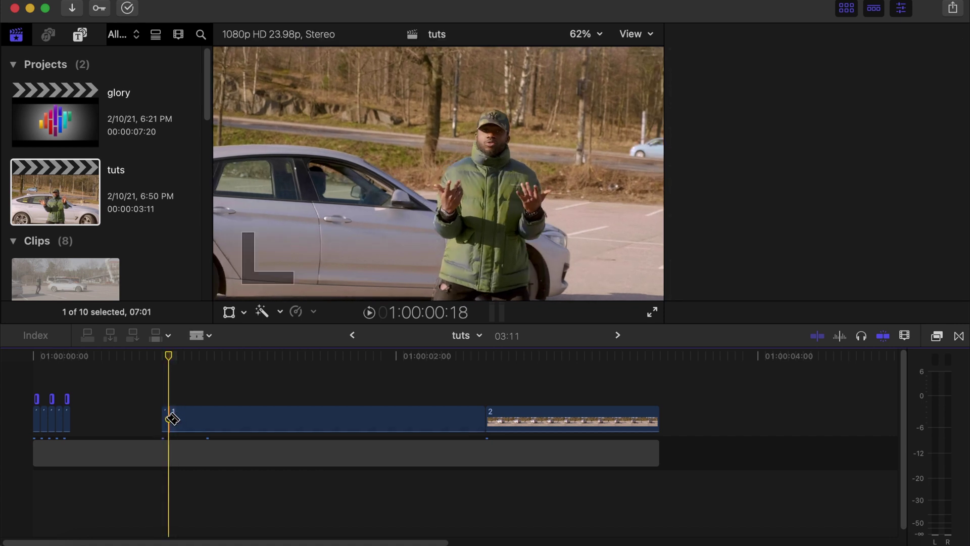
{"action": "left_click_drag", "start_coordinate": [168, 417], "coordinate": [81, 419]}
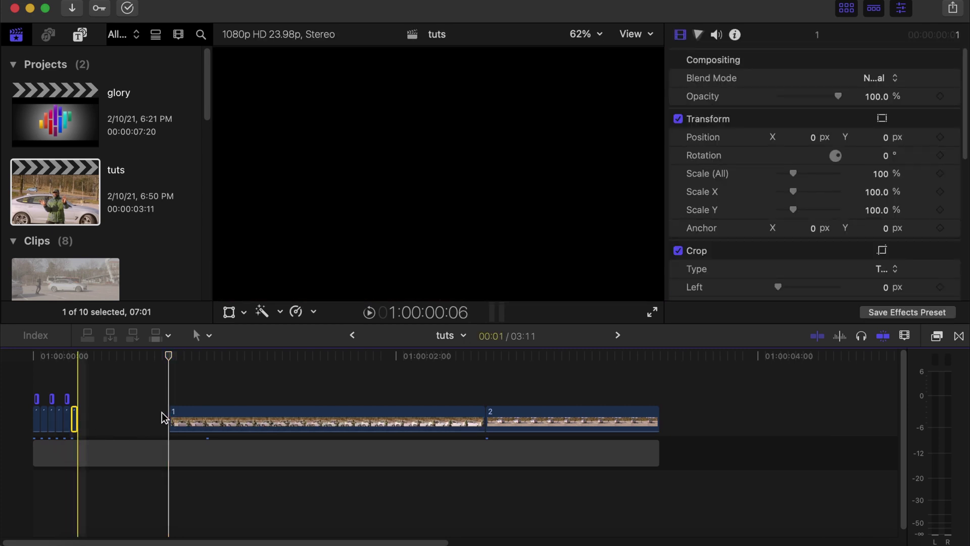
Repeat the alternating five-frame speed-ups and one-frame cuts through the rest of clip 1, lining the pieces up after the existing fragments.
{"action": "left_click", "coordinate": [175, 417]}
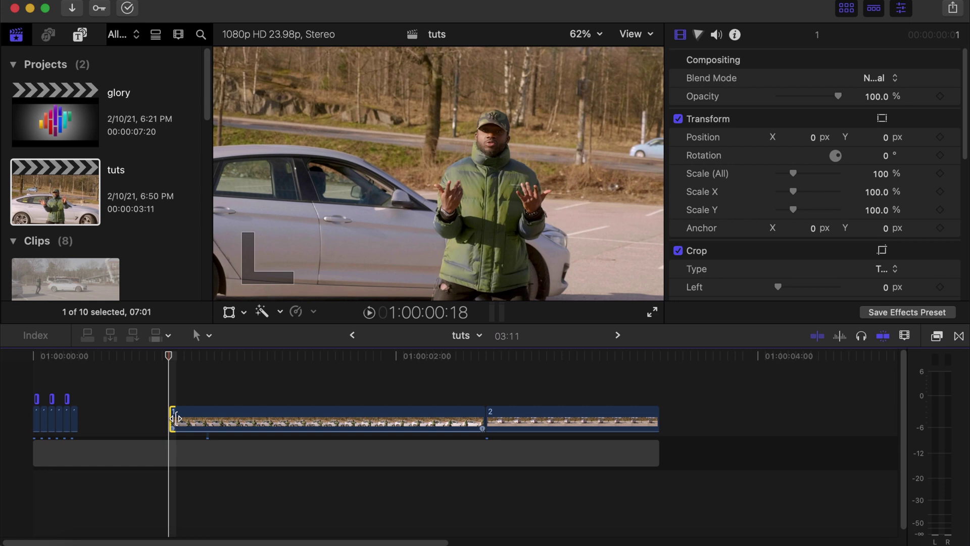
{"action": "key", "text": "super+b"}
{"action": "left_click_drag", "start_coordinate": [201, 418], "coordinate": [83, 418]}
{"action": "key", "text": "super+b"}
{"action": "left_click", "coordinate": [348, 418]}
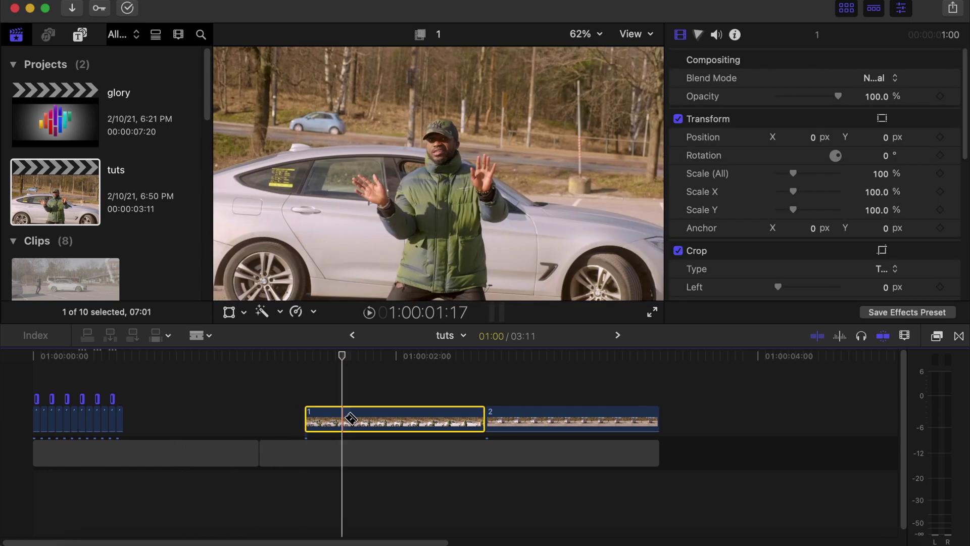
{"action": "key", "text": "super+b"}
{"action": "left_click", "coordinate": [392, 419]}
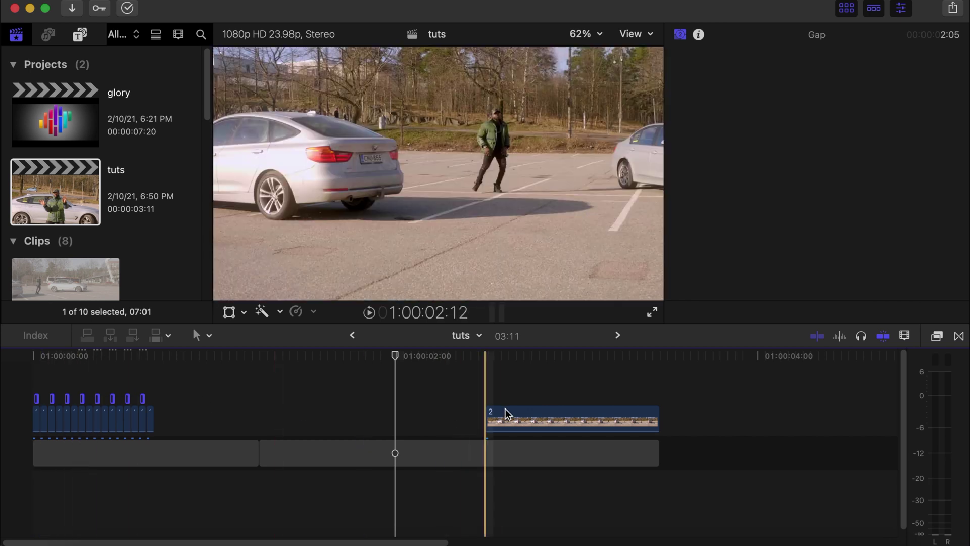
Move clip 2 against the last clip 1 fragment and cut away the gap beyond clip 2's end.
{"action": "left_click_drag", "start_coordinate": [509, 414], "coordinate": [186, 412]}
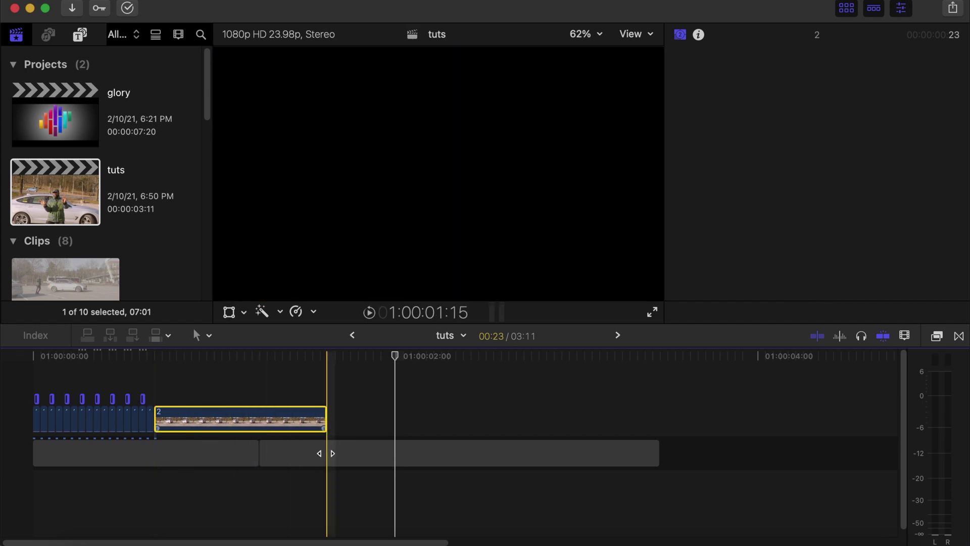
{"action": "key", "text": "b"}
{"action": "left_click", "coordinate": [332, 454]}
{"action": "key", "text": "a"}
{"action": "left_click", "coordinate": [354, 451]}
{"action": "key", "text": "BackSpace"}
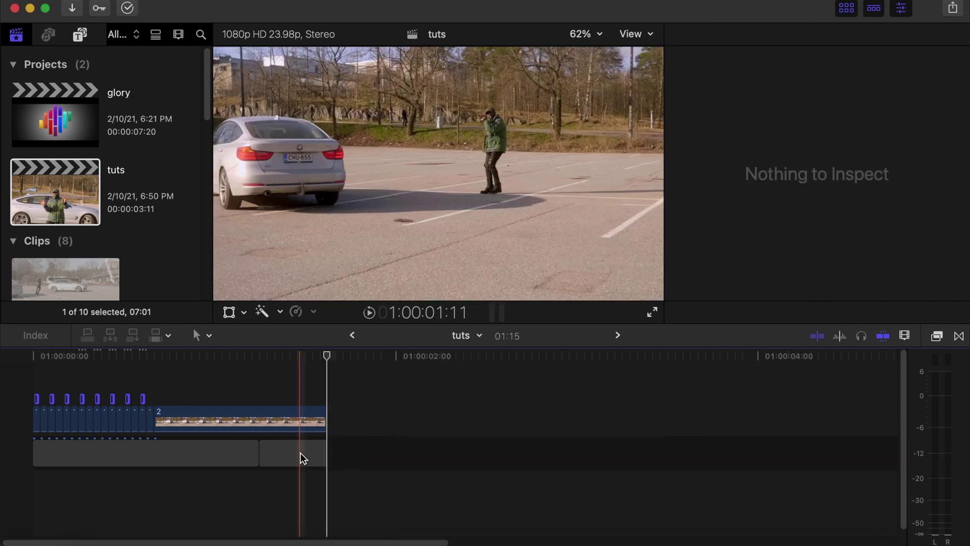
Play the assembled sequence from the beginning and return the playhead to the start.
{"action": "key", "text": "shift+z"}
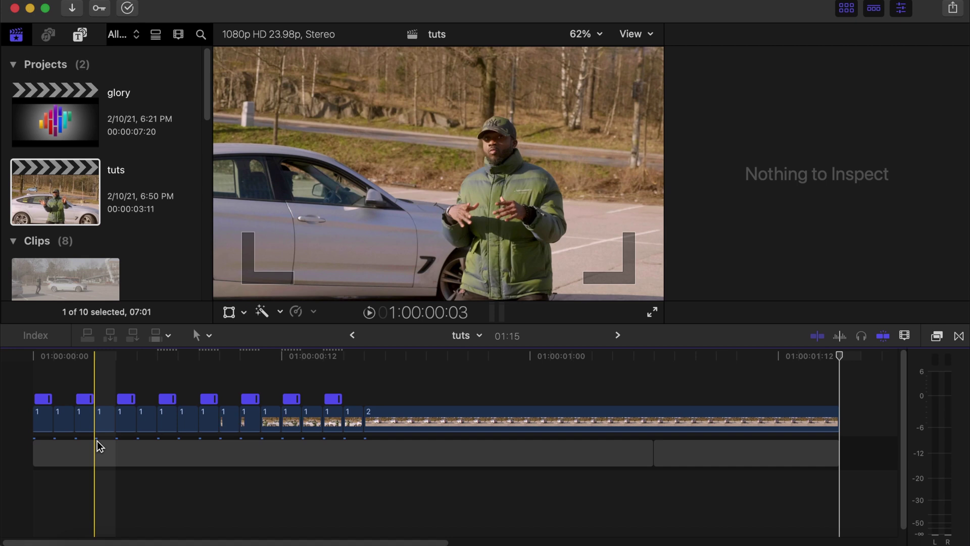
{"action": "key", "text": "Home"}
{"action": "key", "text": "super+4"}
{"action": "key", "text": "space"}
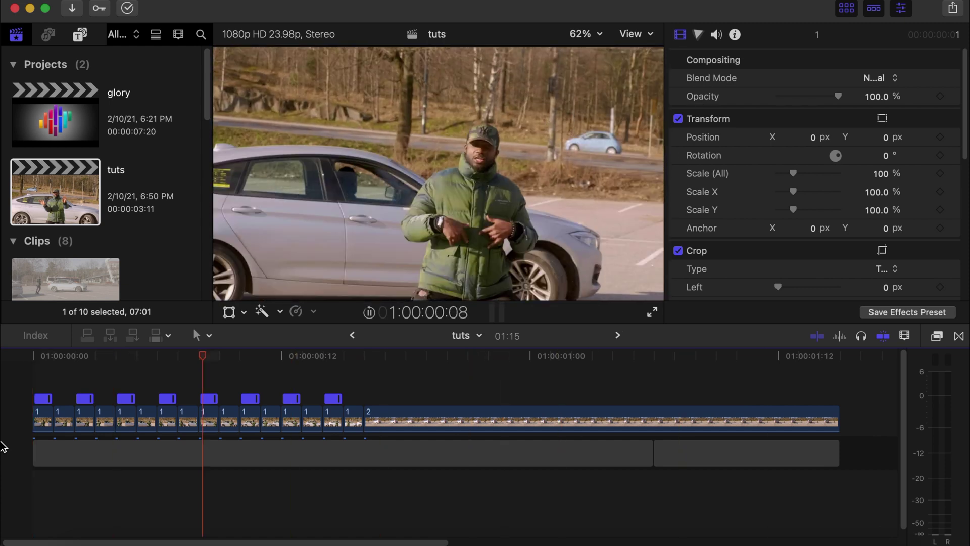
{"action": "key", "text": "space"}
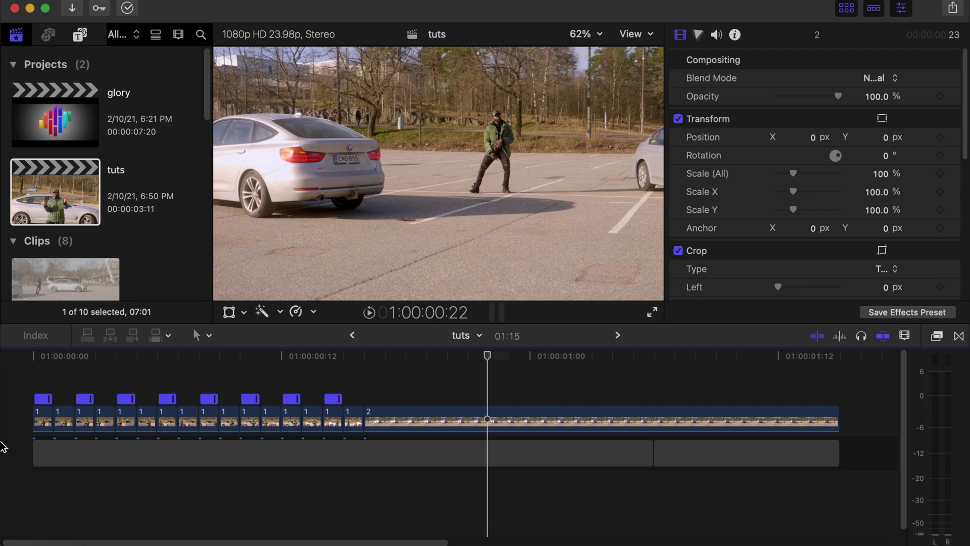
{"action": "left_click", "coordinate": [38, 380]}
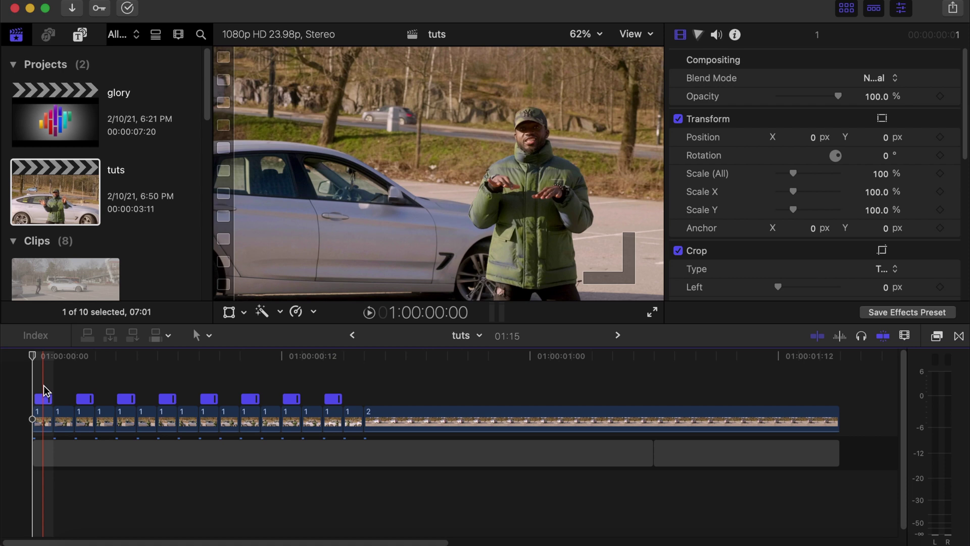
Combine all the clip 1 fragments into a compound clip named tuts in the 2-10-21 event.
{"action": "left_click_drag", "start_coordinate": [43, 387], "coordinate": [351, 421]}
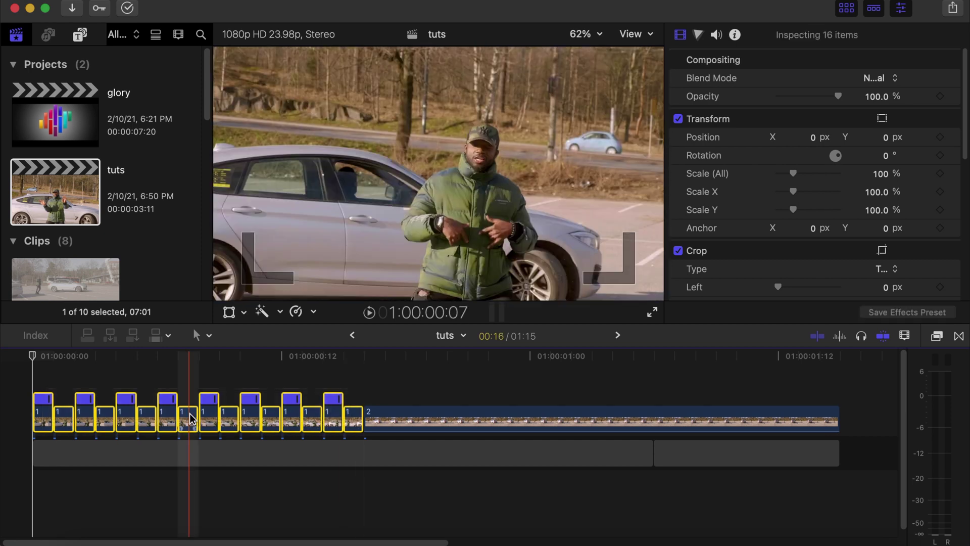
{"action": "right_click", "coordinate": [190, 414]}
{"action": "left_click", "coordinate": [234, 247]}
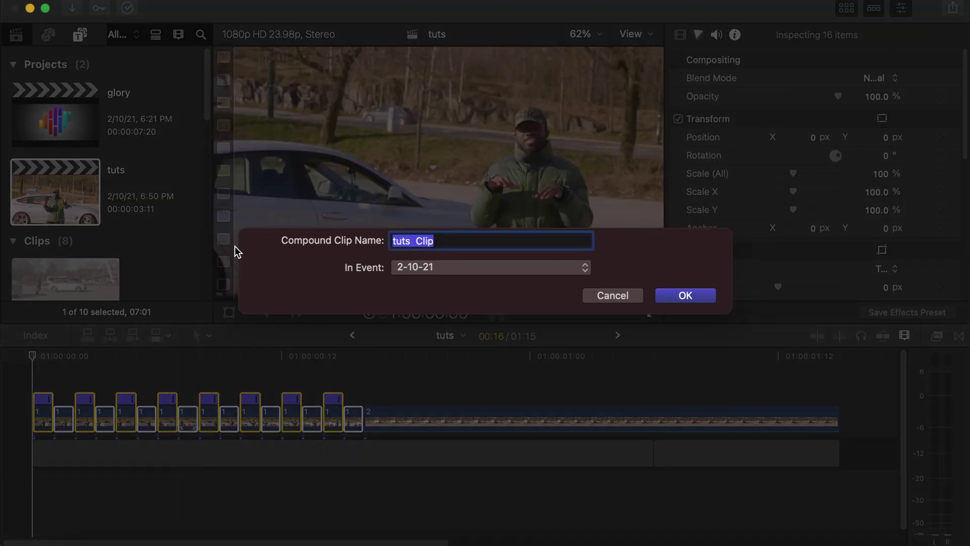
{"action": "type", "text": "tuts"}
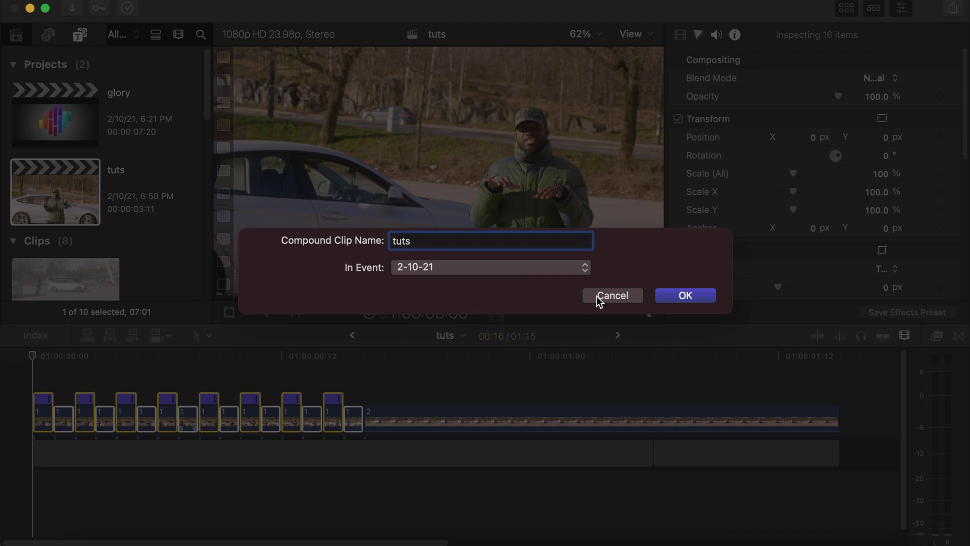
{"action": "left_click", "coordinate": [668, 296]}
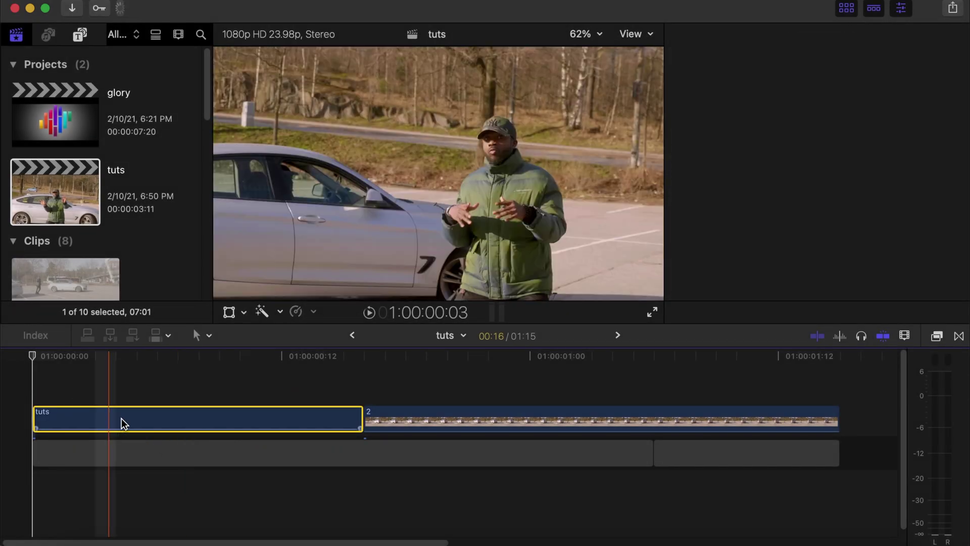
Place a copy of the tuts compound clip above clip 2, aligned with clip 2's start.
{"action": "key", "text": "super+4"}
{"action": "left_click_drag", "start_coordinate": [160, 419], "coordinate": [463, 382]}
{"action": "left_click", "coordinate": [162, 356]}
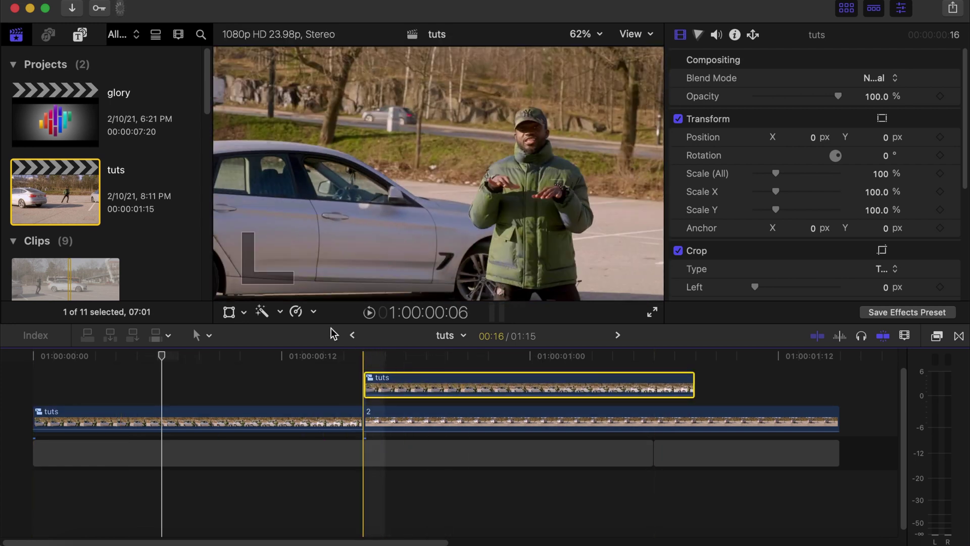
Reverse the copied tuts compound clip and move clip 2 16 frames later, directly behind the reversed copy.
{"action": "left_click", "coordinate": [314, 311]}
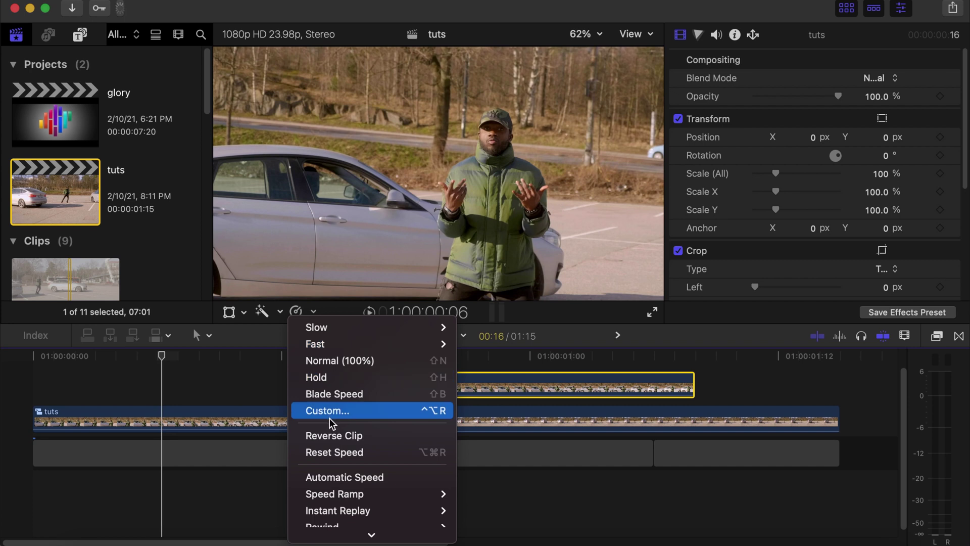
{"action": "left_click", "coordinate": [327, 438]}
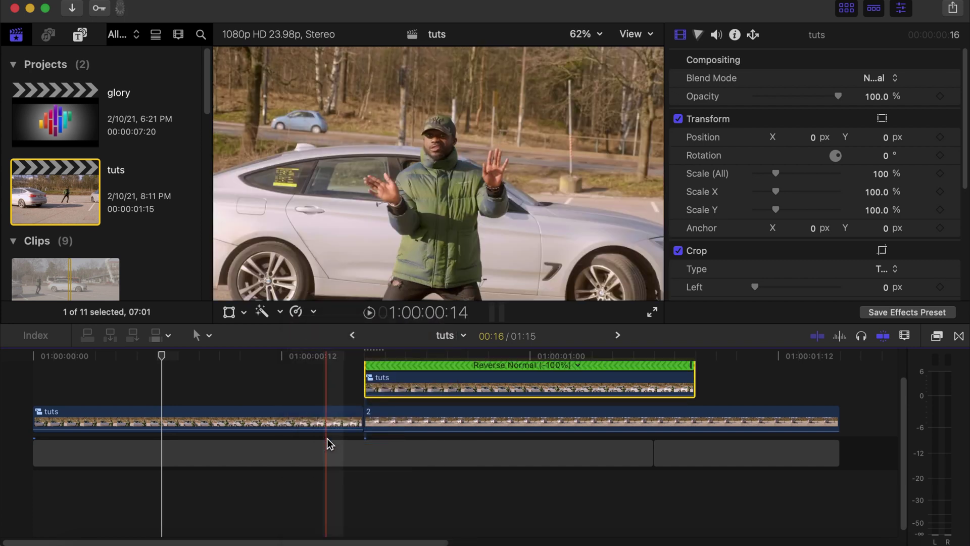
{"action": "left_click_drag", "start_coordinate": [391, 417], "coordinate": [731, 403]}
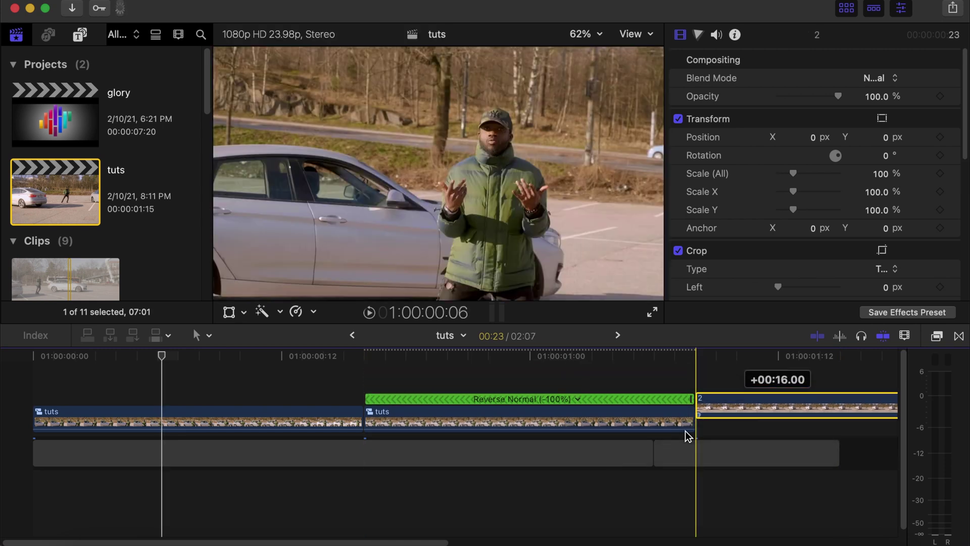
{"action": "key", "text": "super+minus"}
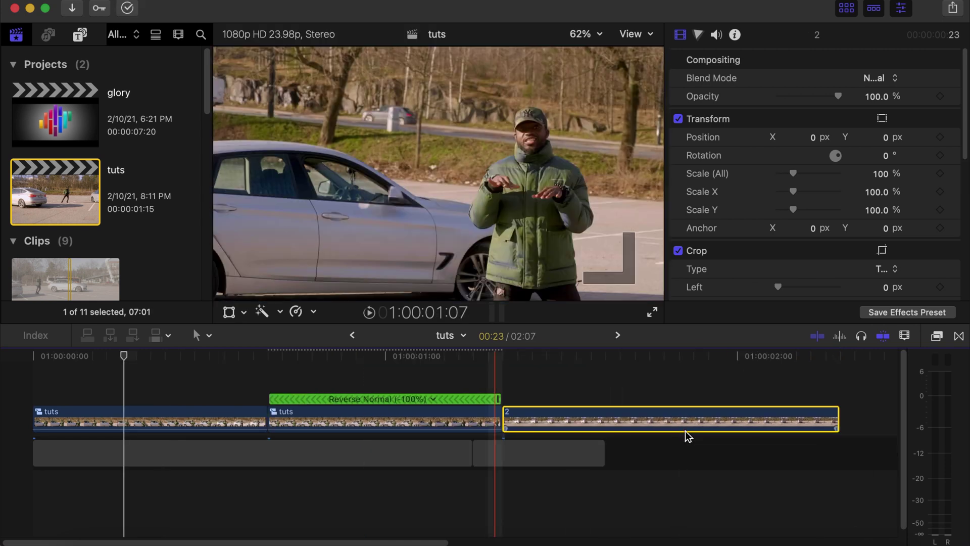